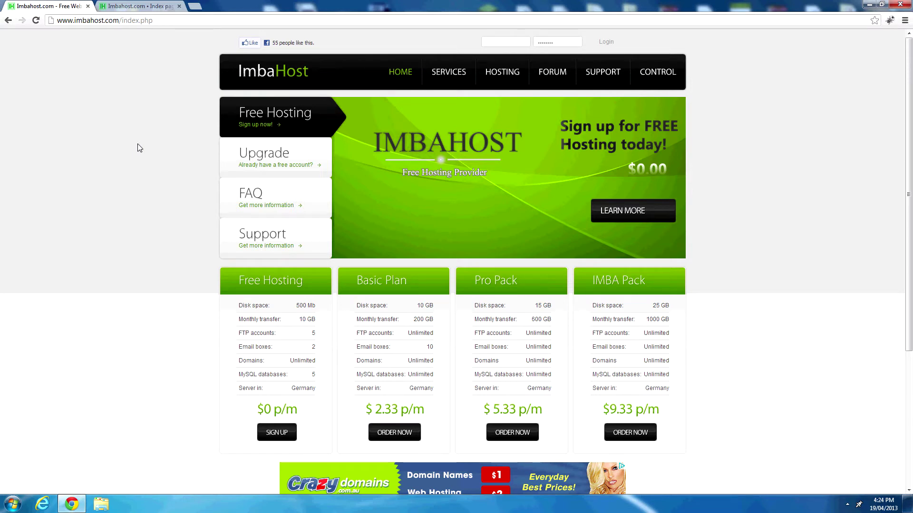
Sign up for the Free Hosting plan and skip the adf.ly ad to reach the shopping cart
{"action": "scroll", "coordinate": [143, 150], "scroll_direction": "down", "scroll_amount": 3}
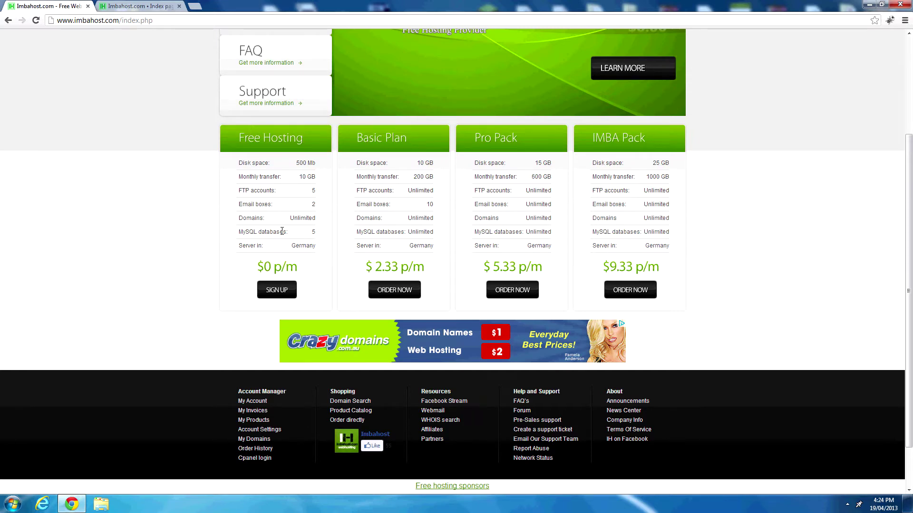
{"action": "scroll", "coordinate": [285, 258], "scroll_direction": "up", "scroll_amount": 3}
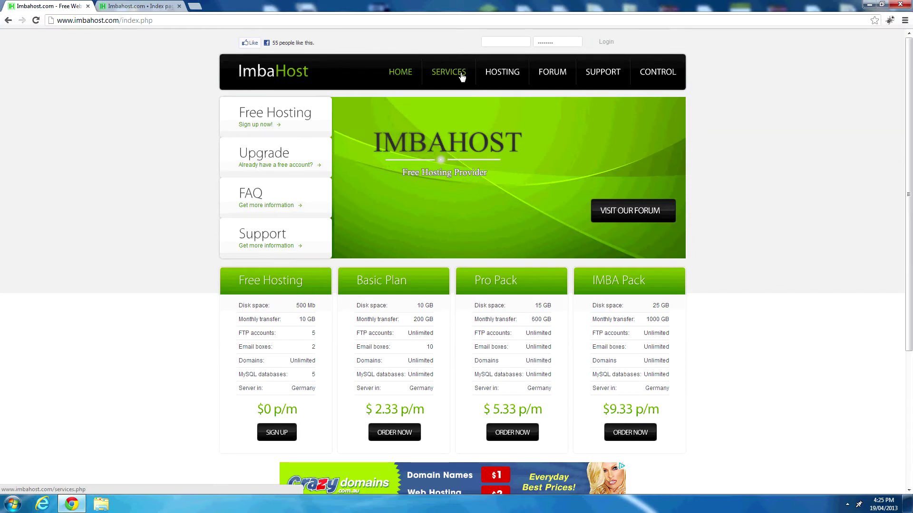
{"action": "scroll", "coordinate": [461, 76], "scroll_direction": "down", "scroll_amount": 4}
{"action": "scroll", "coordinate": [351, 167], "scroll_direction": "up", "scroll_amount": 4}
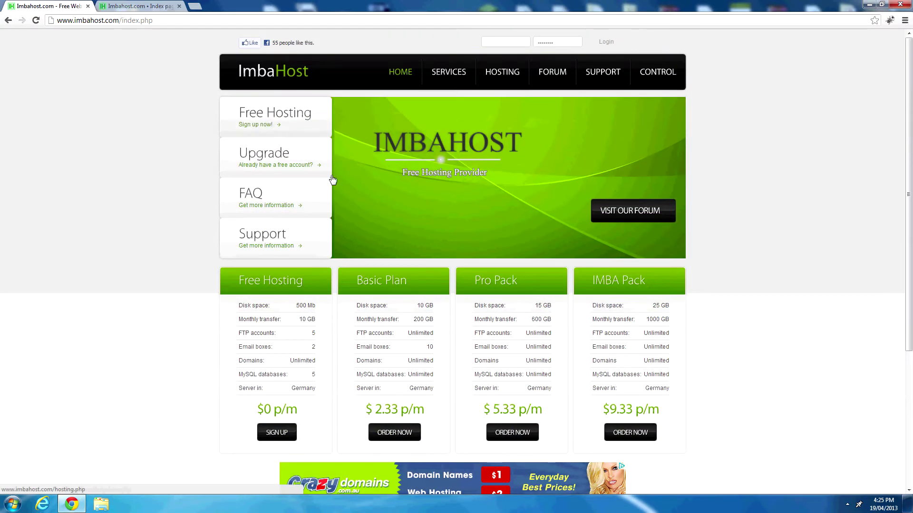
{"action": "right_click", "coordinate": [508, 74]}
{"action": "left_click", "coordinate": [103, 161]}
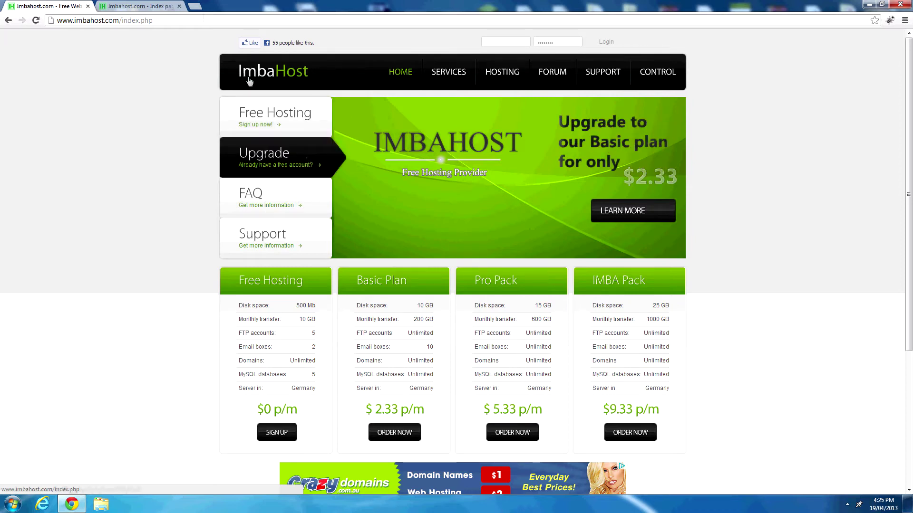
{"action": "scroll", "coordinate": [233, 95], "scroll_direction": "down", "scroll_amount": 5}
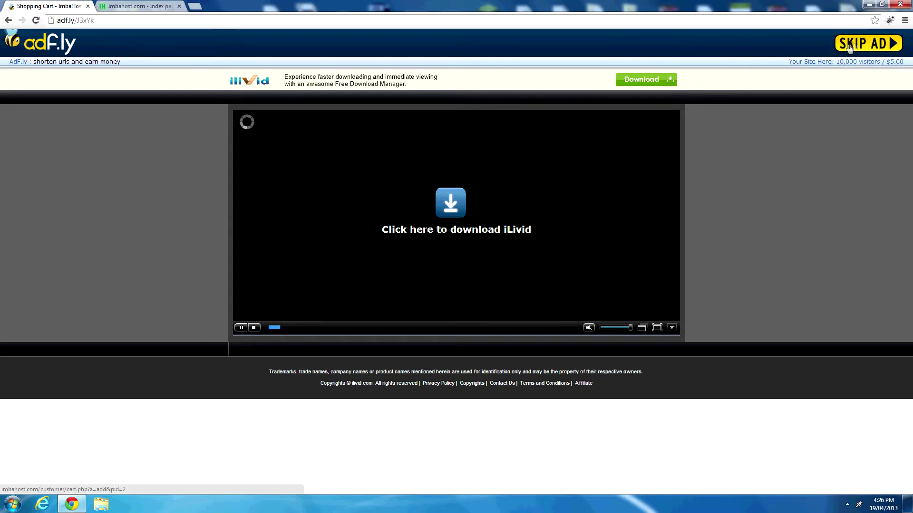
{"action": "left_click", "coordinate": [850, 46]}
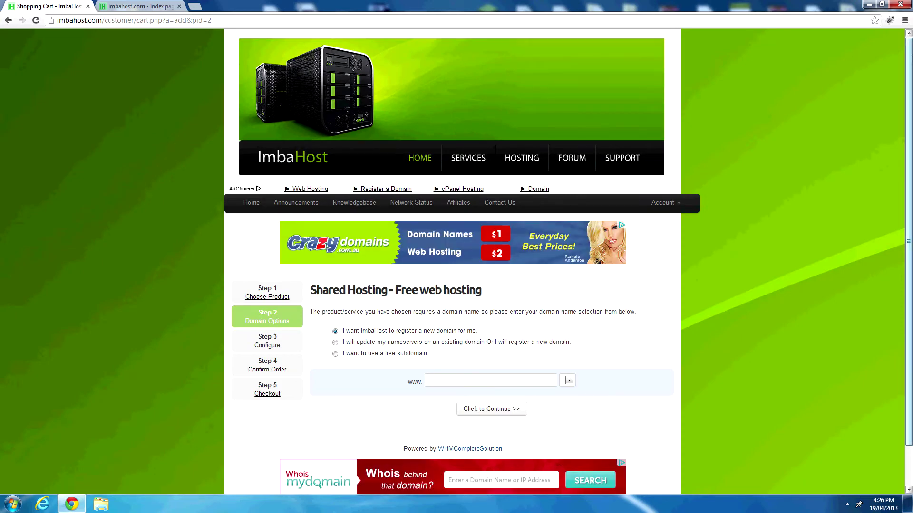
{"action": "scroll", "coordinate": [911, 57], "scroll_direction": "down", "scroll_amount": 1}
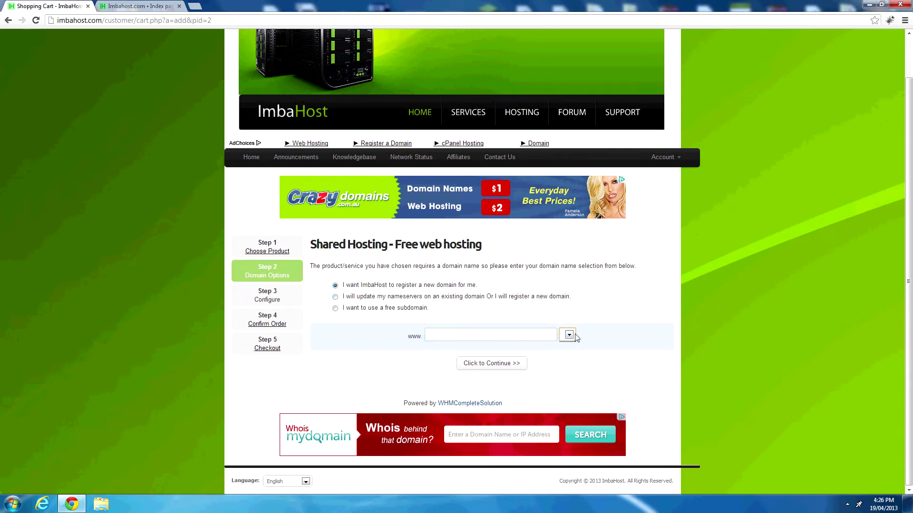
Try the domain options, including using an existing domain's nameservers
{"action": "left_click", "coordinate": [555, 335]}
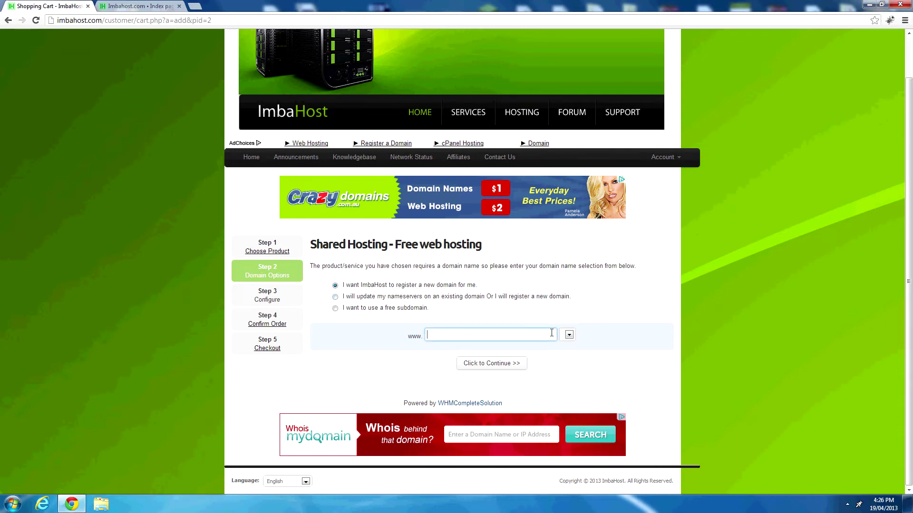
{"action": "left_click", "coordinate": [335, 297]}
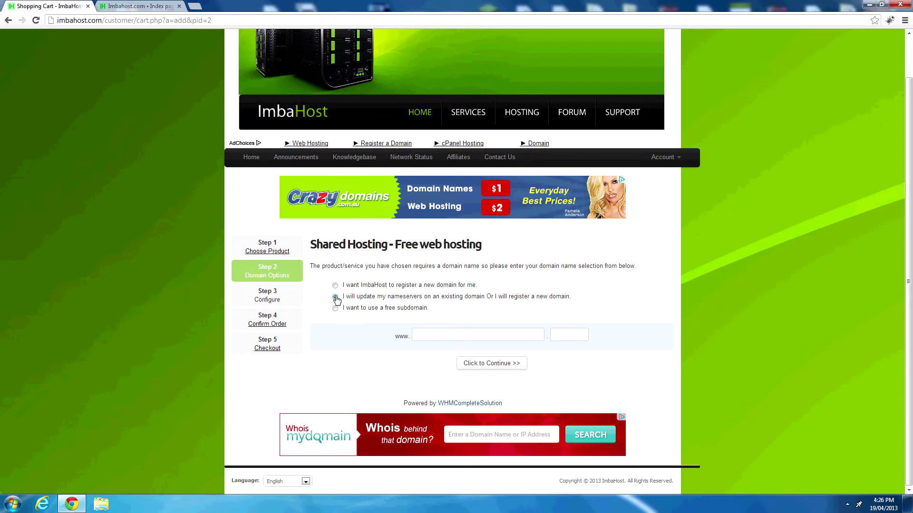
{"action": "left_click", "coordinate": [385, 309]}
{"action": "left_click", "coordinate": [439, 298]}
Choose the free subdomain 'jack' on imbahost.com and continue to the order summary
{"action": "left_click", "coordinate": [419, 311]}
{"action": "left_click", "coordinate": [439, 336]}
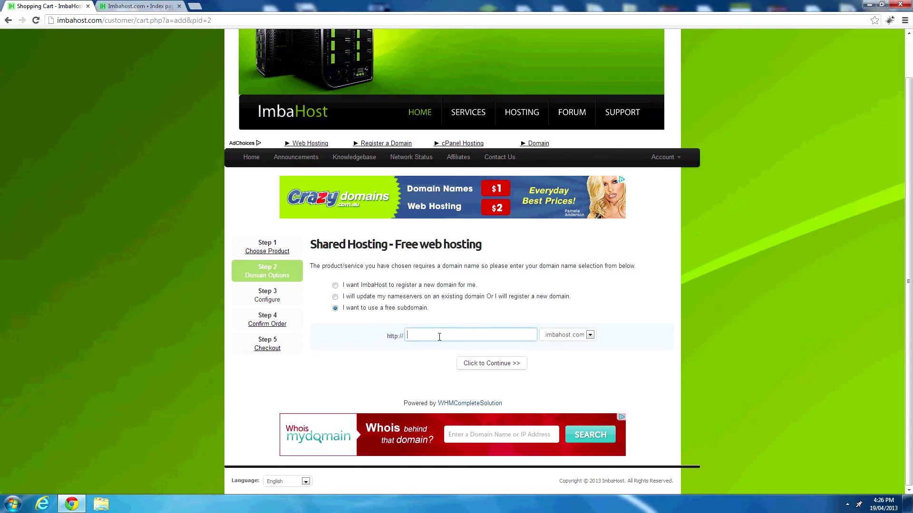
{"action": "type", "text": "jack"}
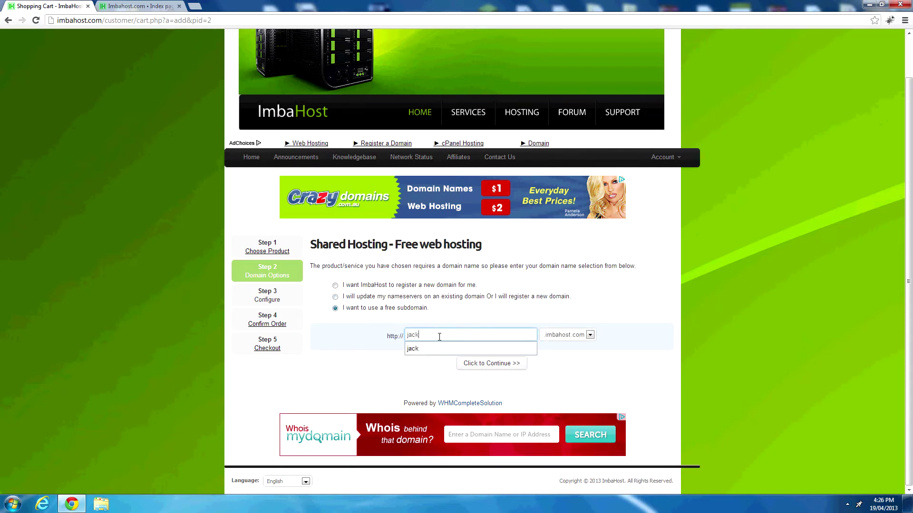
{"action": "left_click", "coordinate": [401, 379]}
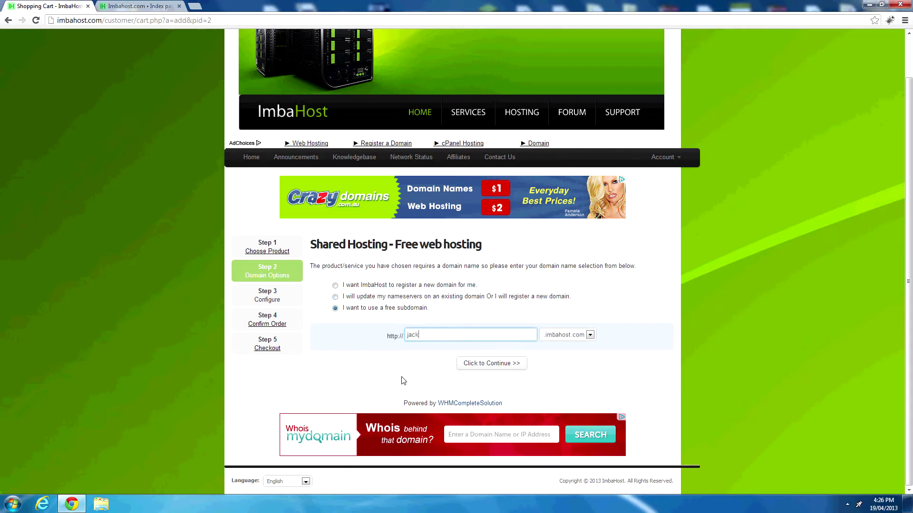
{"action": "left_click", "coordinate": [512, 366]}
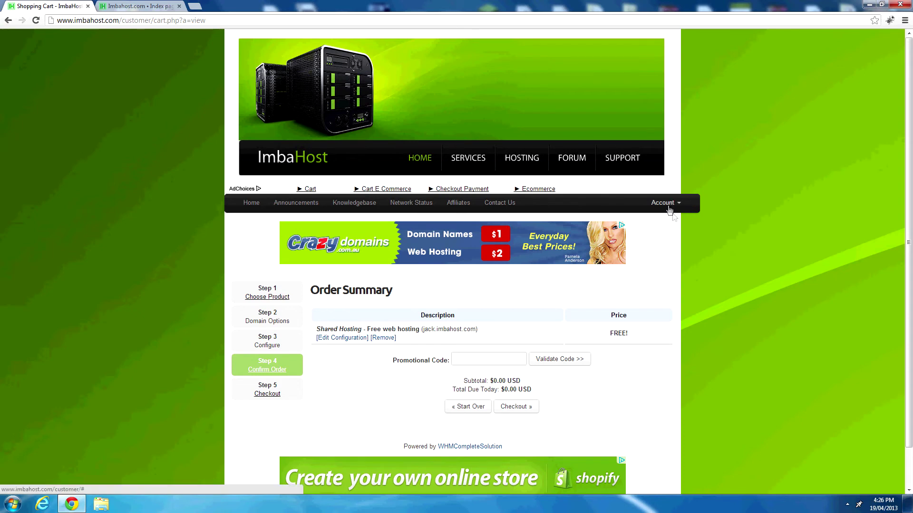
Check out the $0.00 free hosting order and fill in the first name in Your Details
{"action": "scroll", "coordinate": [680, 285], "scroll_direction": "down", "scroll_amount": 2}
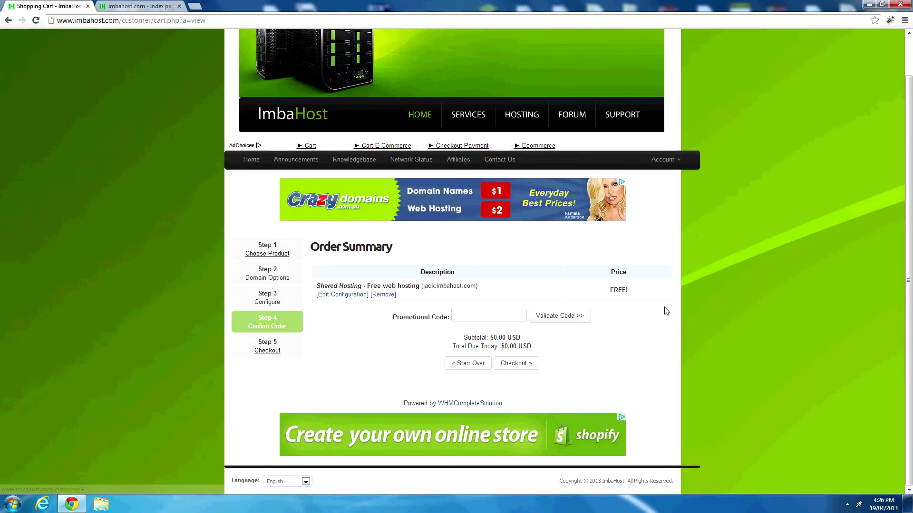
{"action": "left_click", "coordinate": [522, 364]}
{"action": "scroll", "coordinate": [514, 371], "scroll_direction": "down", "scroll_amount": 4}
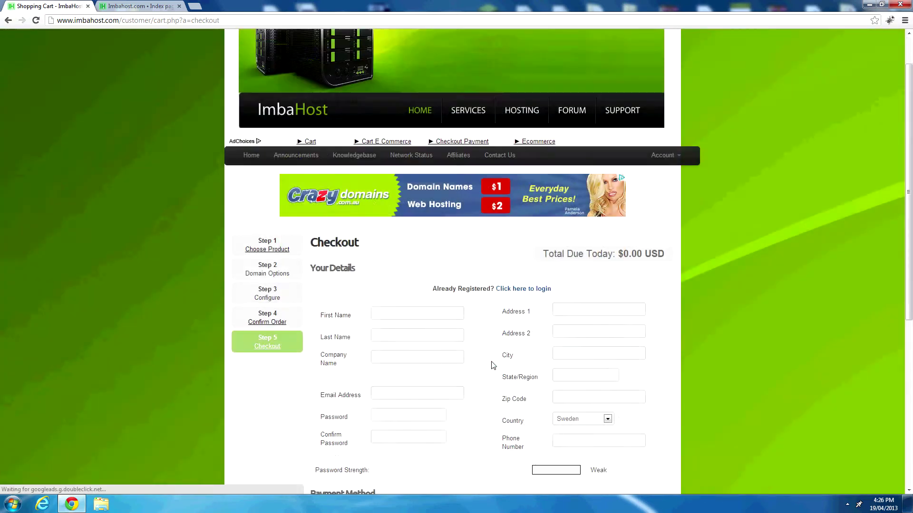
{"action": "left_click", "coordinate": [400, 169]}
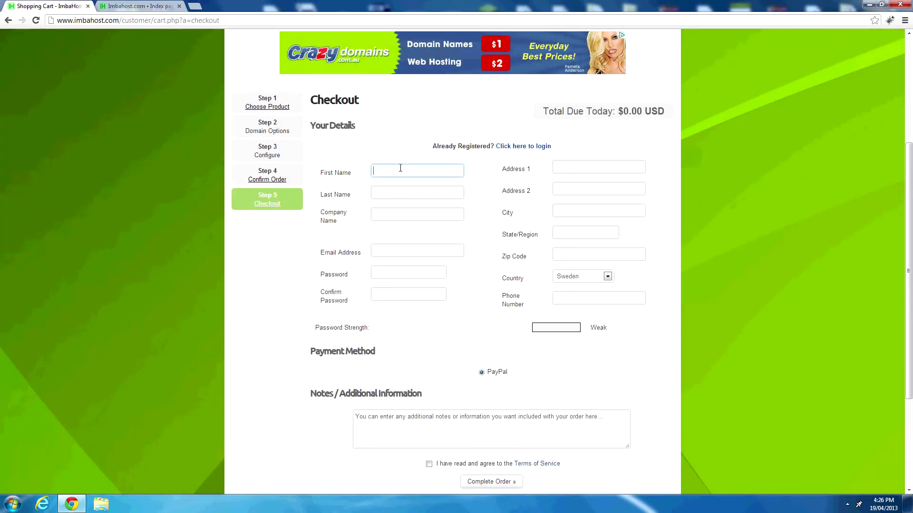
{"action": "type", "text": "Jack"}
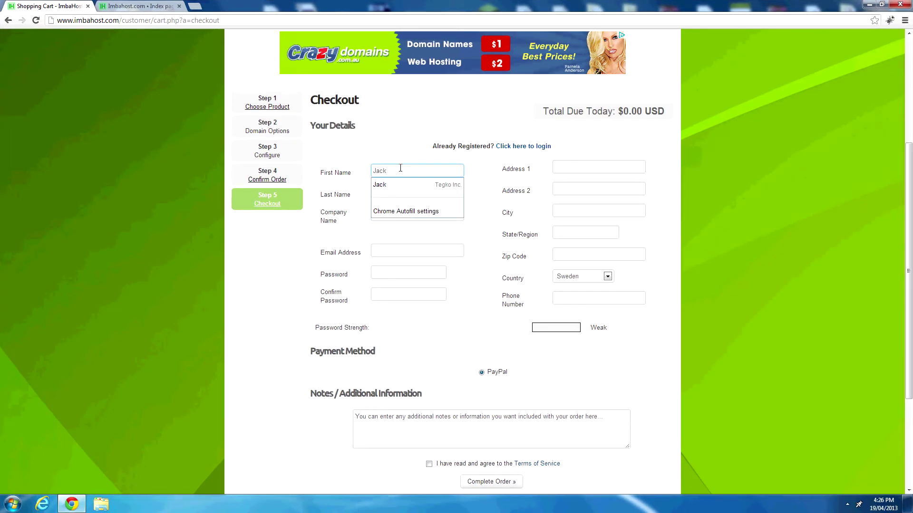
{"action": "left_click", "coordinate": [367, 167]}
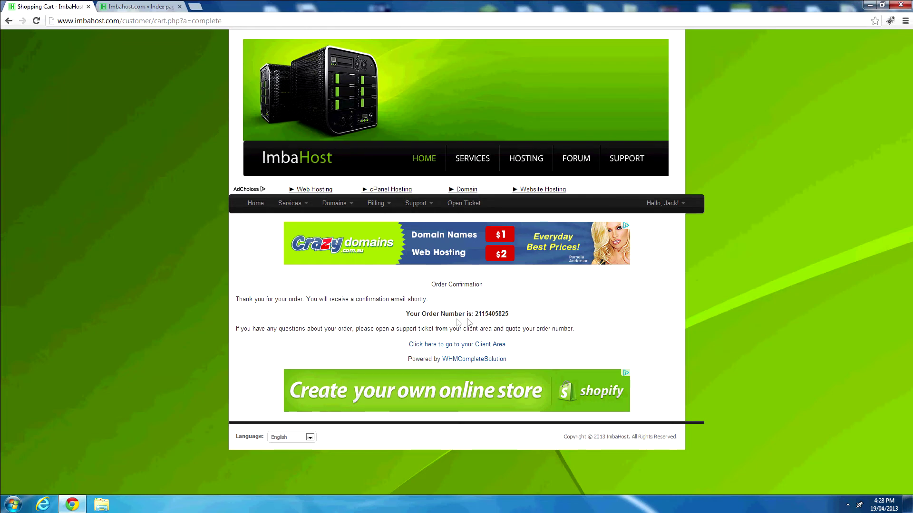
Enter the Client Area and scroll through its overview, support tickets and invoices
{"action": "left_click", "coordinate": [482, 348]}
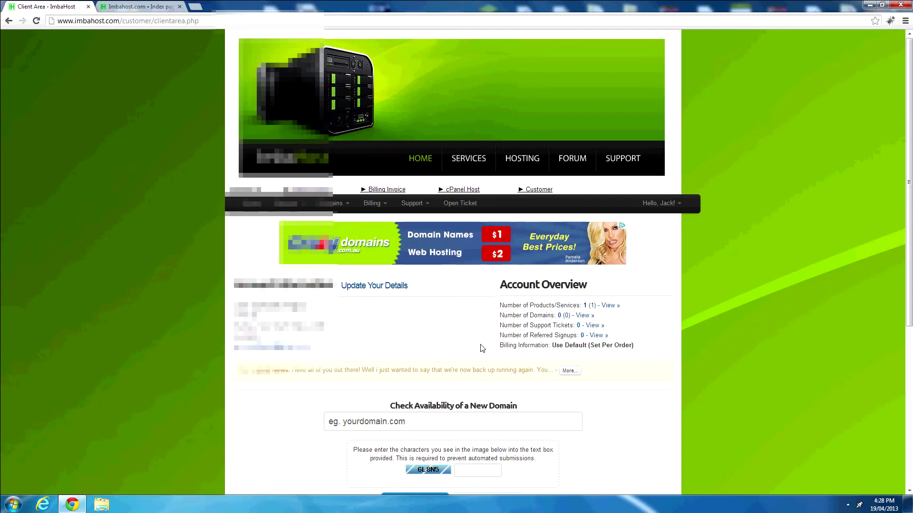
{"action": "scroll", "coordinate": [481, 349], "scroll_direction": "down", "scroll_amount": 3}
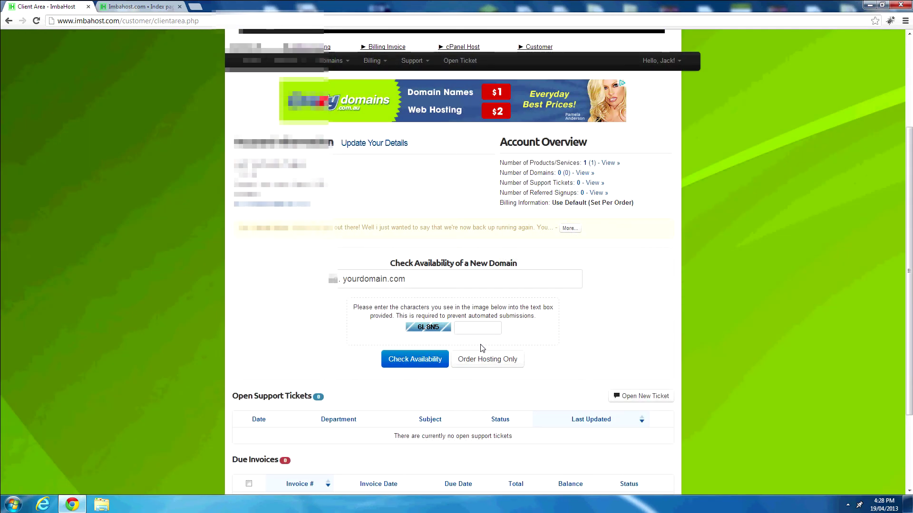
{"action": "scroll", "coordinate": [482, 348], "scroll_direction": "down", "scroll_amount": 3}
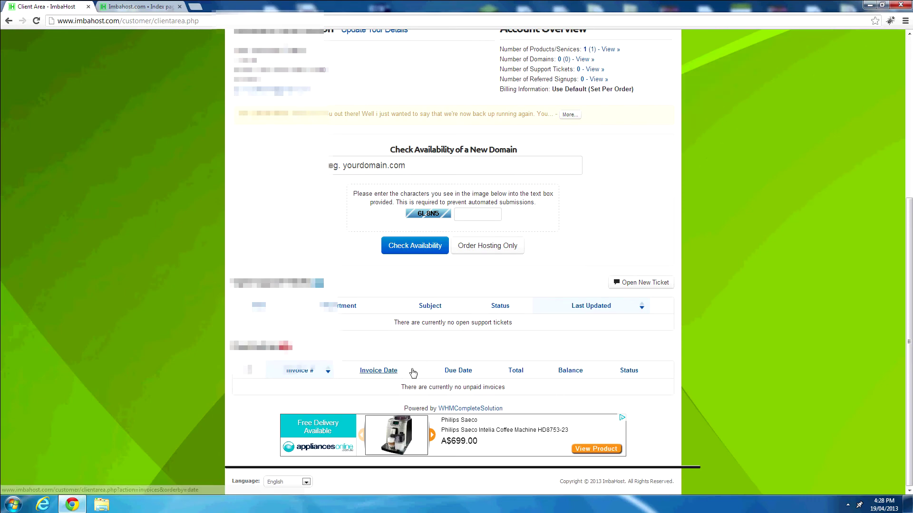
{"action": "scroll", "coordinate": [413, 374], "scroll_direction": "up", "scroll_amount": 5}
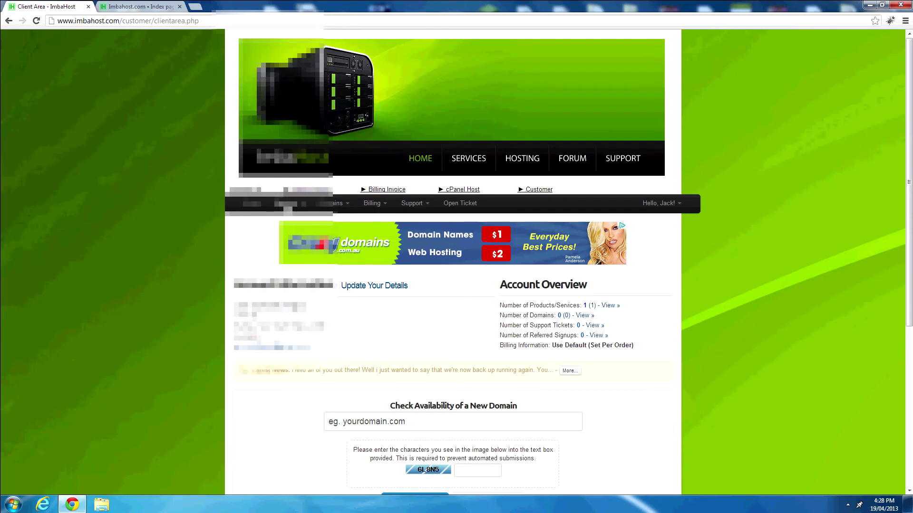
{"action": "left_click", "coordinate": [287, 204]}
Open Shared Hosting - Free web hosting details from My Services and log into cPanel
{"action": "left_click", "coordinate": [309, 222]}
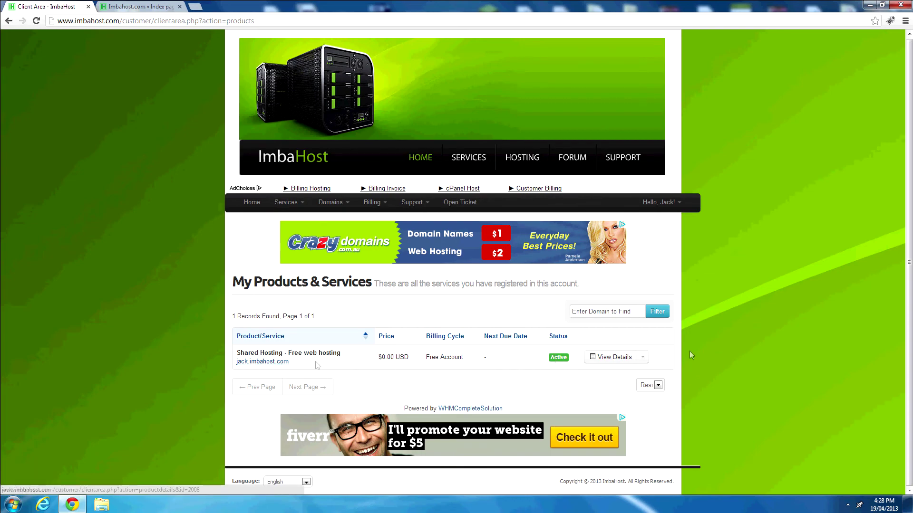
{"action": "left_click", "coordinate": [620, 360]}
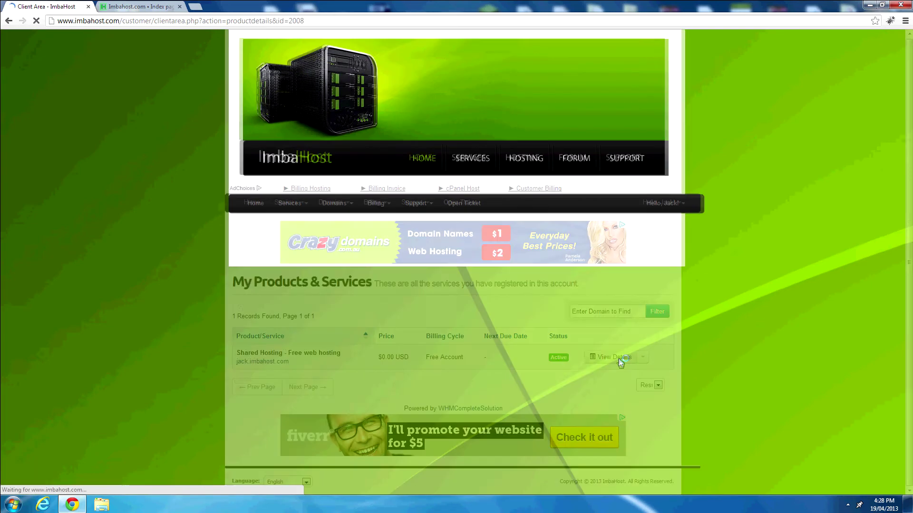
{"action": "scroll", "coordinate": [619, 360], "scroll_direction": "down", "scroll_amount": 3}
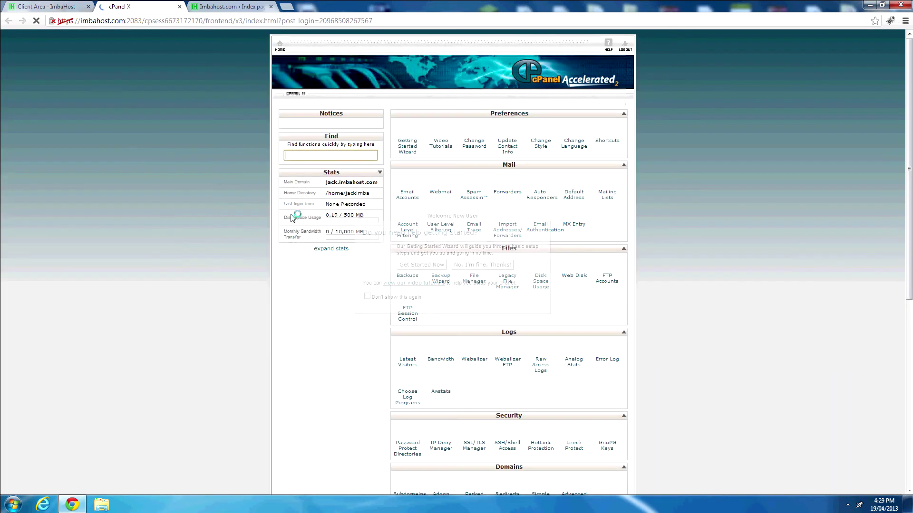
Close the getting-started popup and highlight the disk space and bandwidth usage figures
{"action": "left_click", "coordinate": [457, 262]}
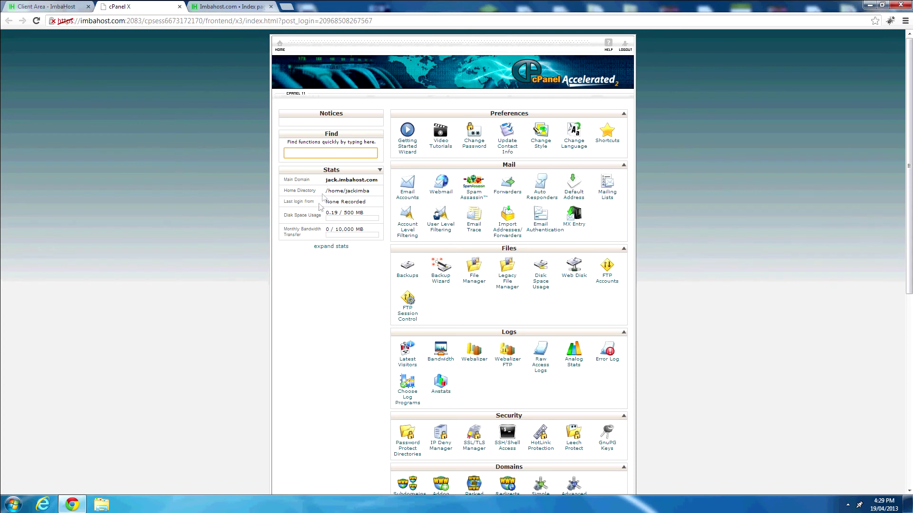
{"action": "left_click_drag", "start_coordinate": [326, 212], "coordinate": [379, 215]}
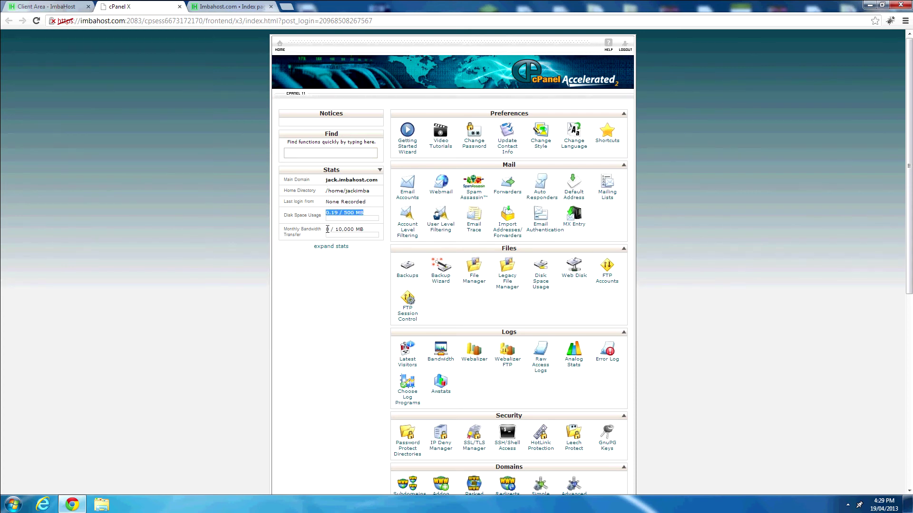
{"action": "left_click_drag", "start_coordinate": [327, 230], "coordinate": [383, 232]}
{"action": "left_click", "coordinate": [383, 233]}
Scroll through the cPanel tools, then return to the Client Area - ImbaHost hosting details
{"action": "scroll", "coordinate": [382, 233], "scroll_direction": "down", "scroll_amount": 8}
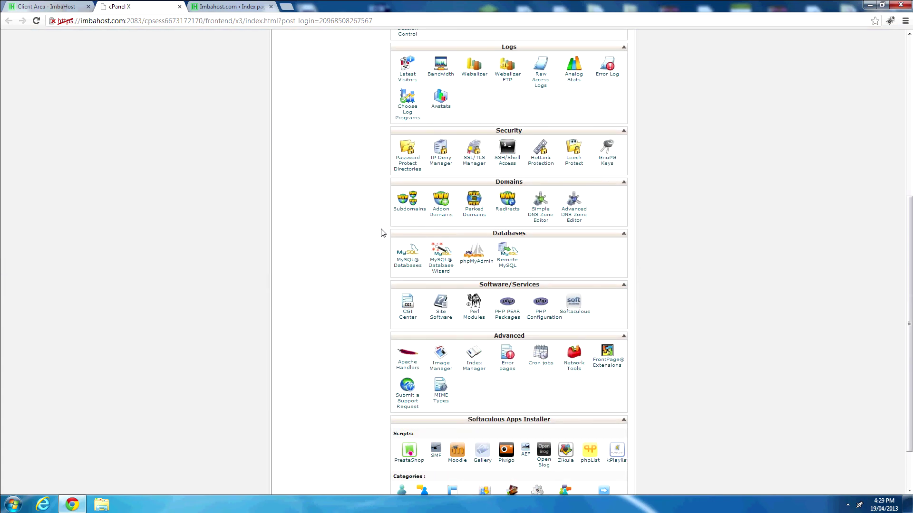
{"action": "scroll", "coordinate": [508, 413], "scroll_direction": "up", "scroll_amount": 5}
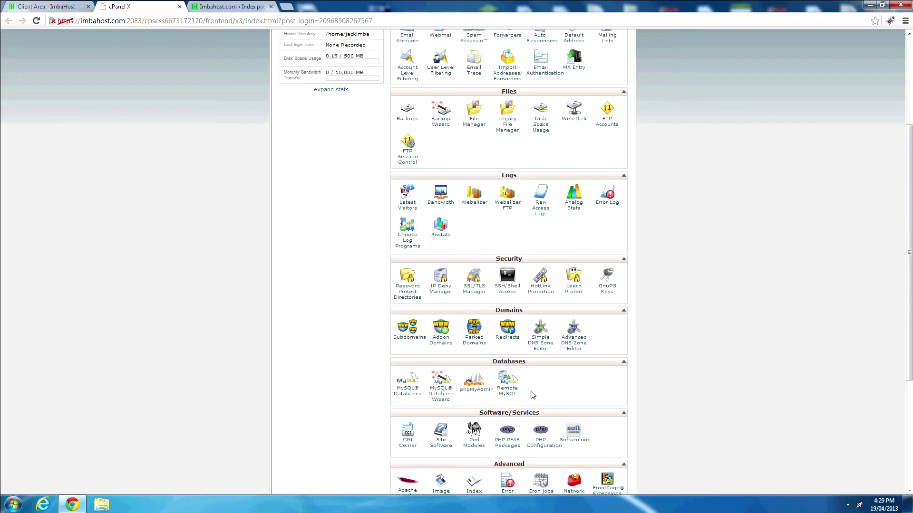
{"action": "scroll", "coordinate": [509, 413], "scroll_direction": "down", "scroll_amount": 5}
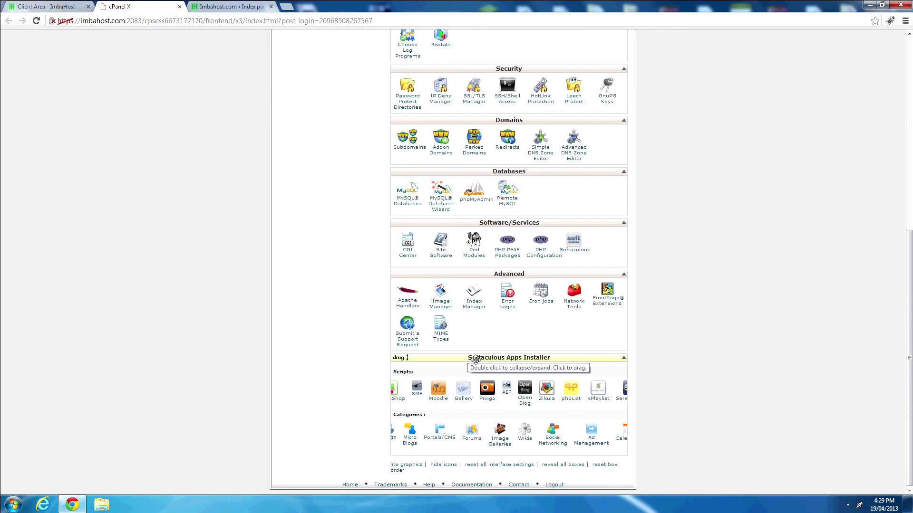
{"action": "scroll", "coordinate": [442, 295], "scroll_direction": "up", "scroll_amount": 7}
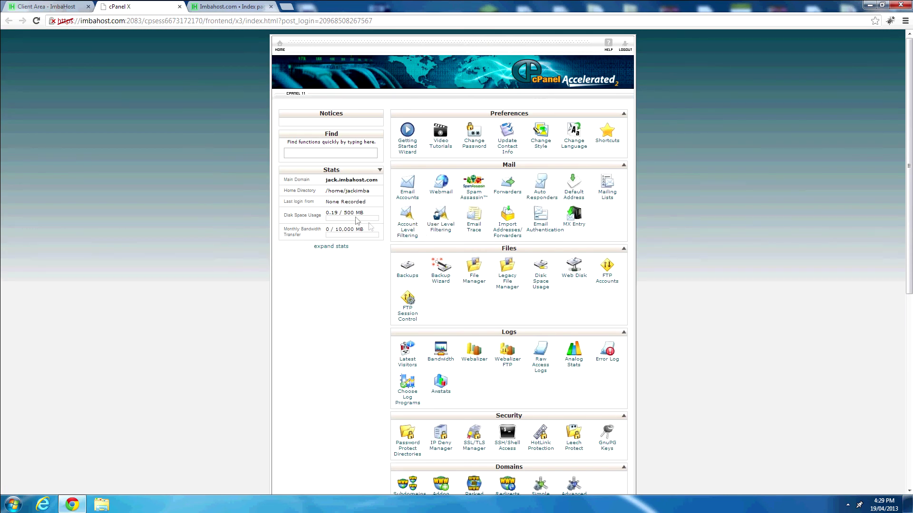
{"action": "left_click", "coordinate": [9, 6]}
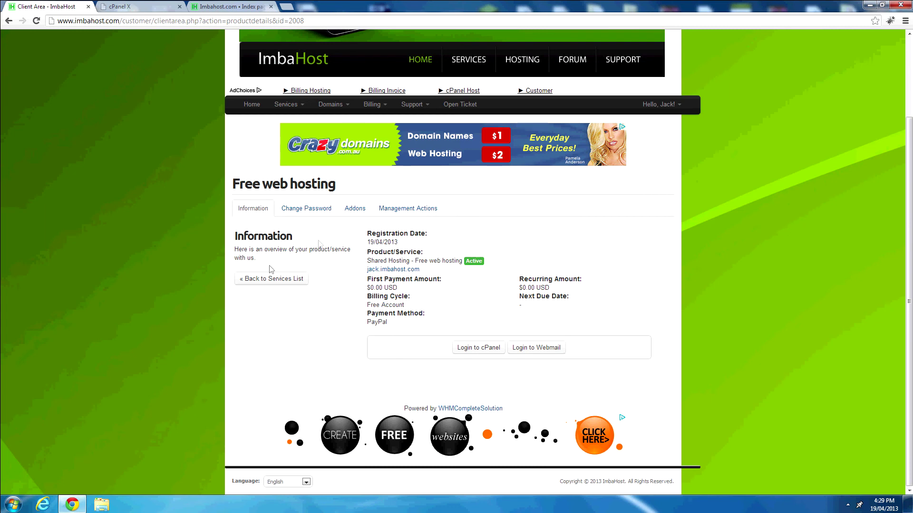